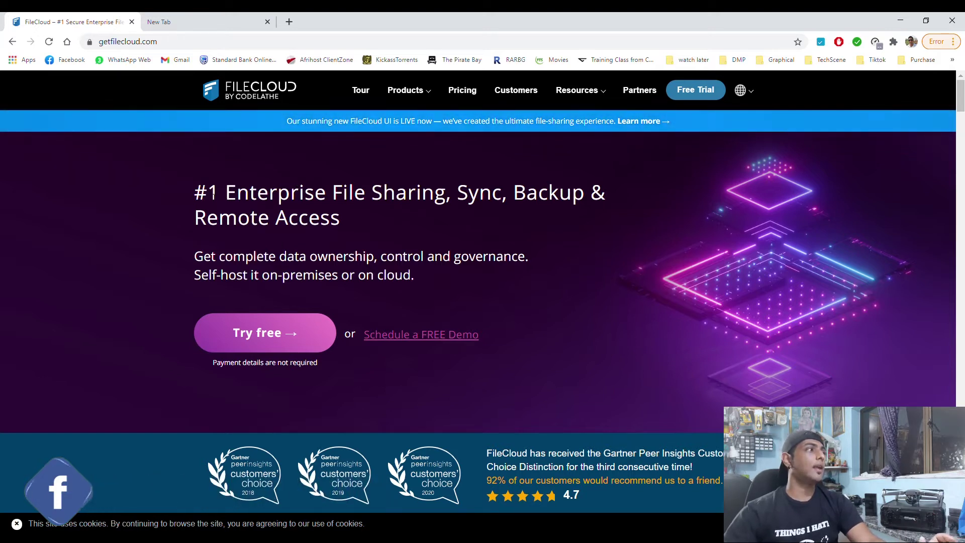
Scroll the getfilecloud.com homepage down to the FileCloud Server and FileCloud Online offerings
drag(194, 192, 358, 218)
click(358, 219)
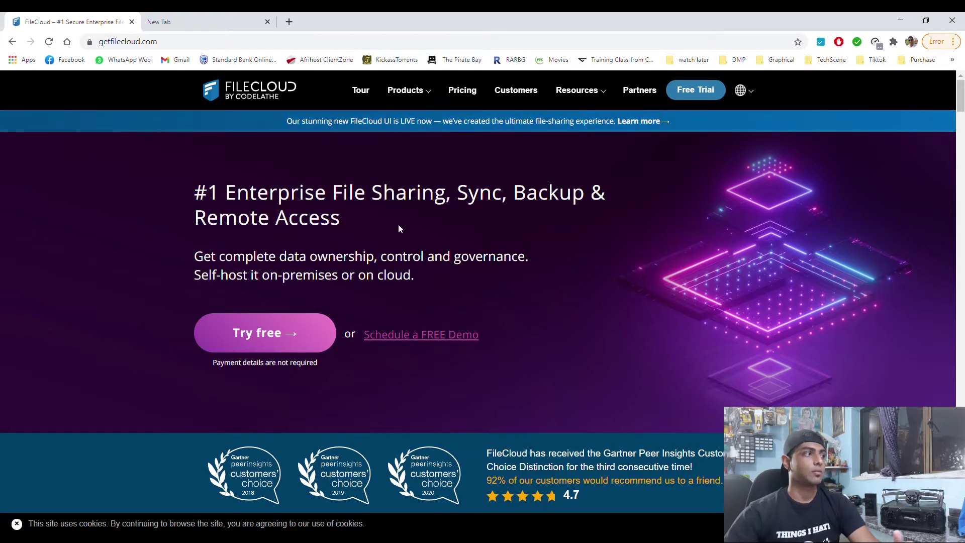
scroll(399, 229, down, 8)
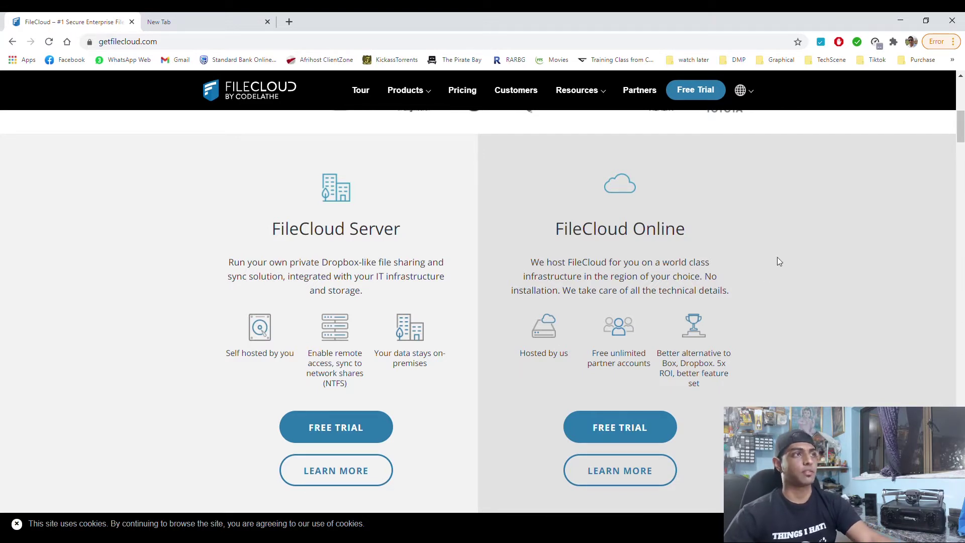
scroll(366, 426, down, 3)
scroll(367, 425, up, 3)
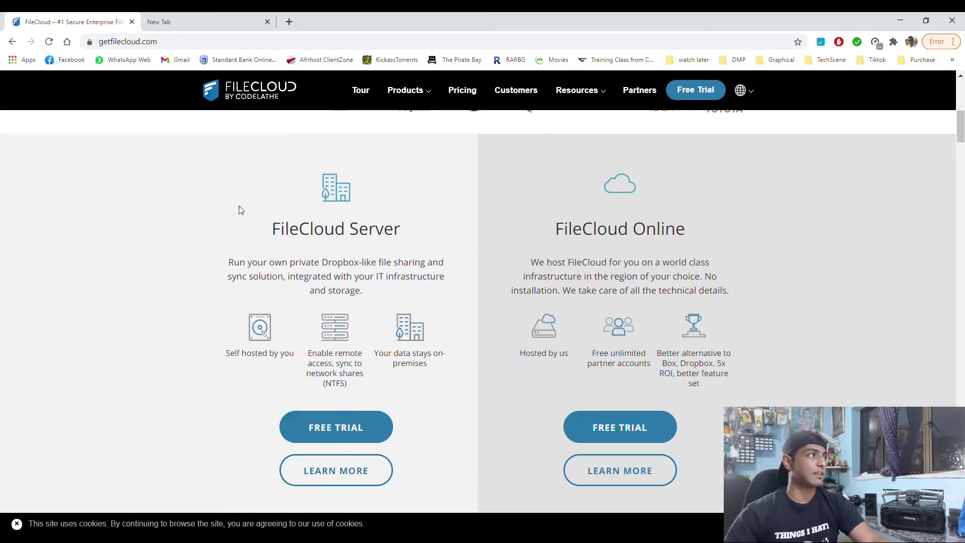
Load the FileCloud License Portal from the 'po' address suggestion and sign in with the account credentials
click(171, 48)
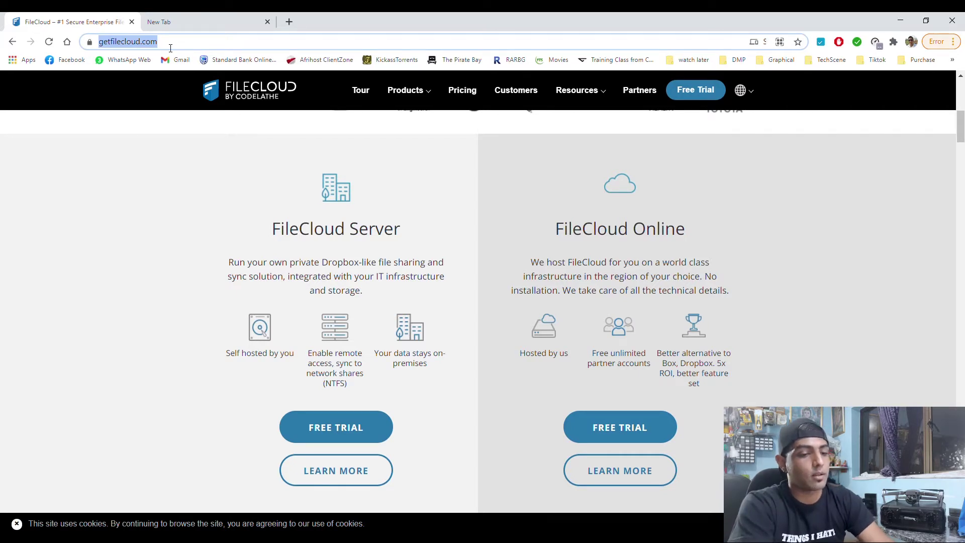
text(po)
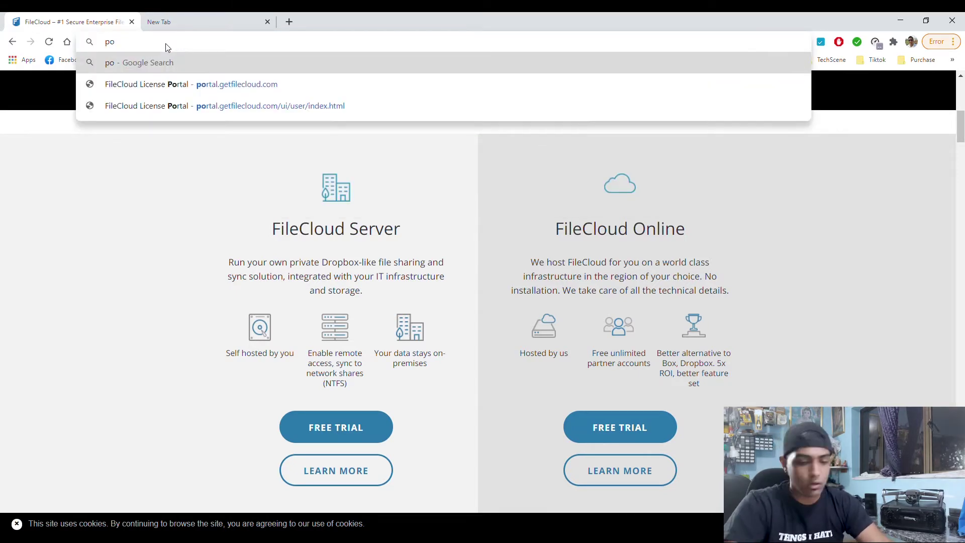
key(Down)
key(Return)
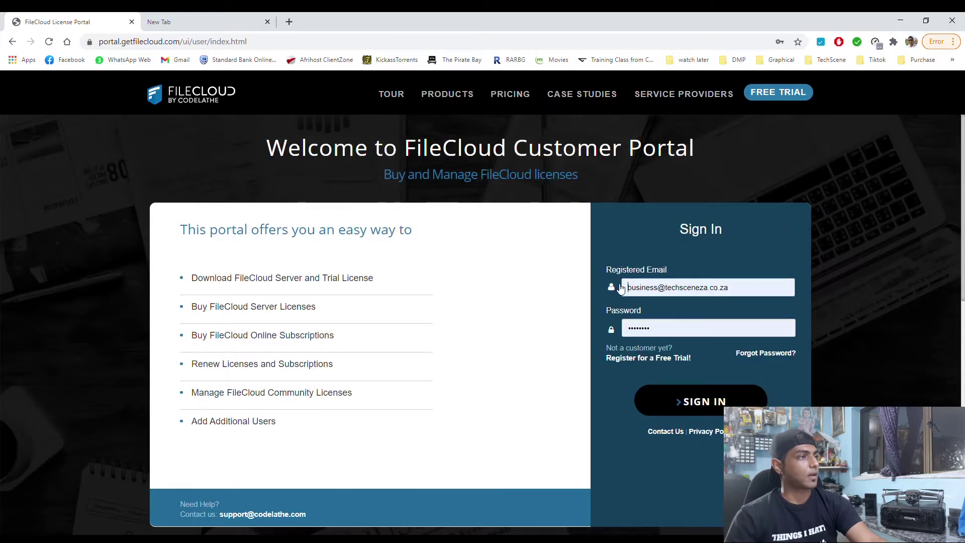
click(706, 407)
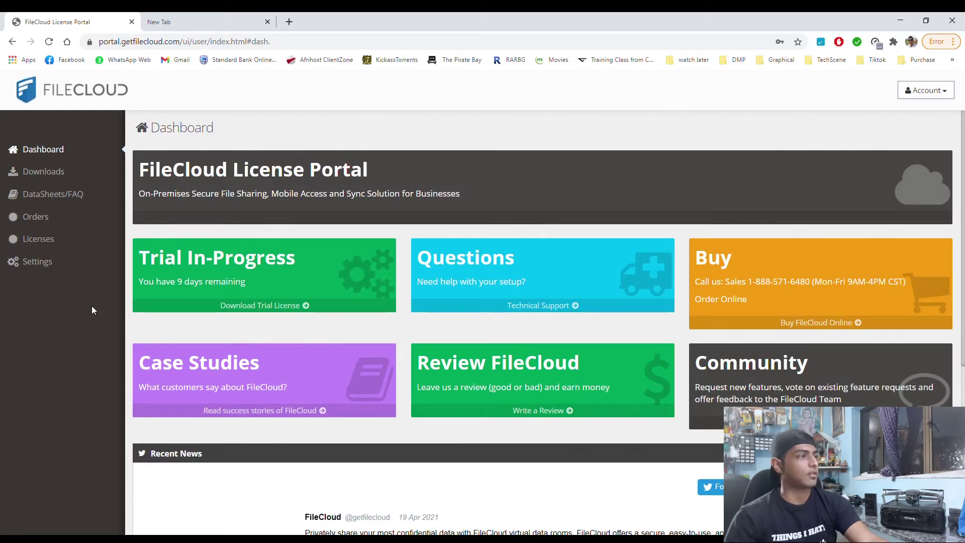
Open Downloads and review the Windows 64 bit, AWS, Azure and Docker server options
click(51, 174)
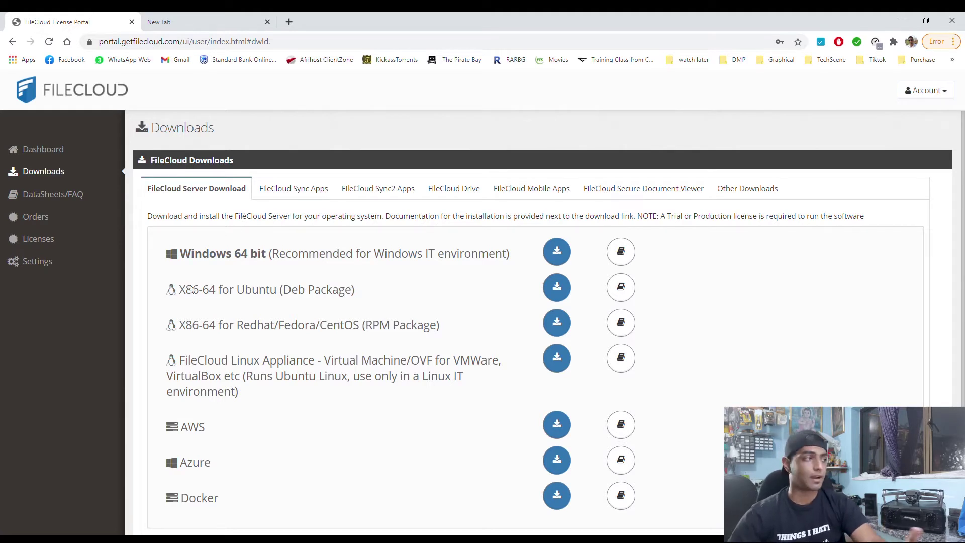
drag(183, 257, 406, 261)
scroll(411, 275, down, 1)
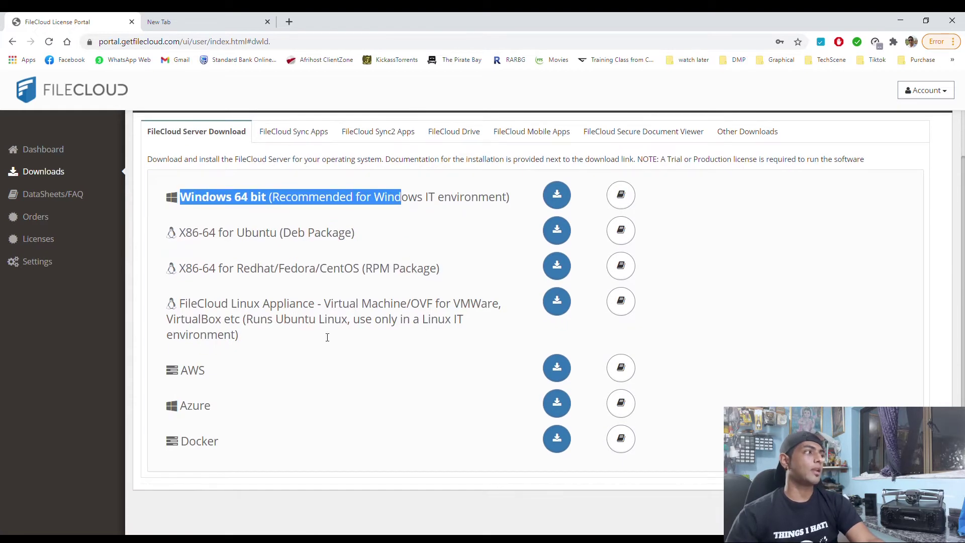
double_click(189, 376)
double_click(184, 407)
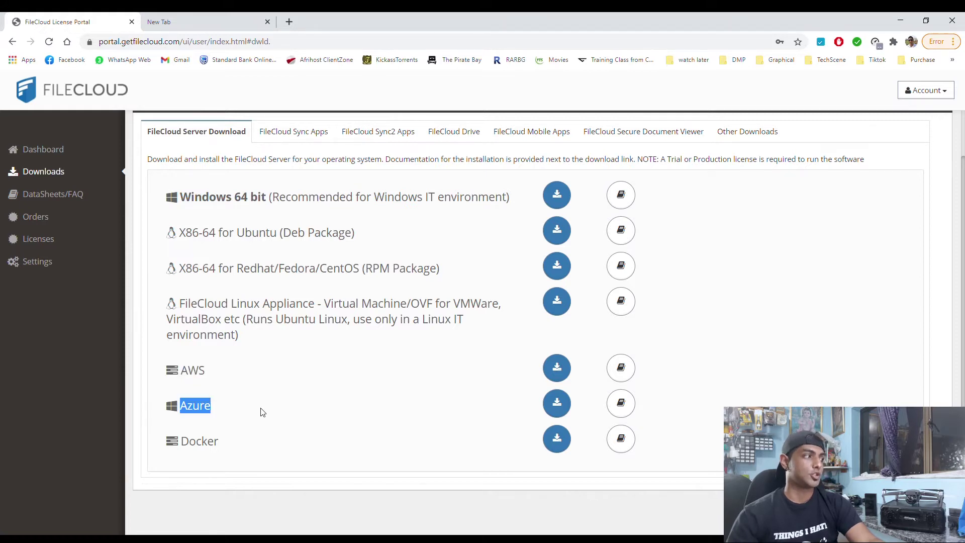
double_click(198, 442)
click(234, 446)
Highlight the Linux Appliance virtual machine option in the server downloads list
scroll(276, 393, up, 2)
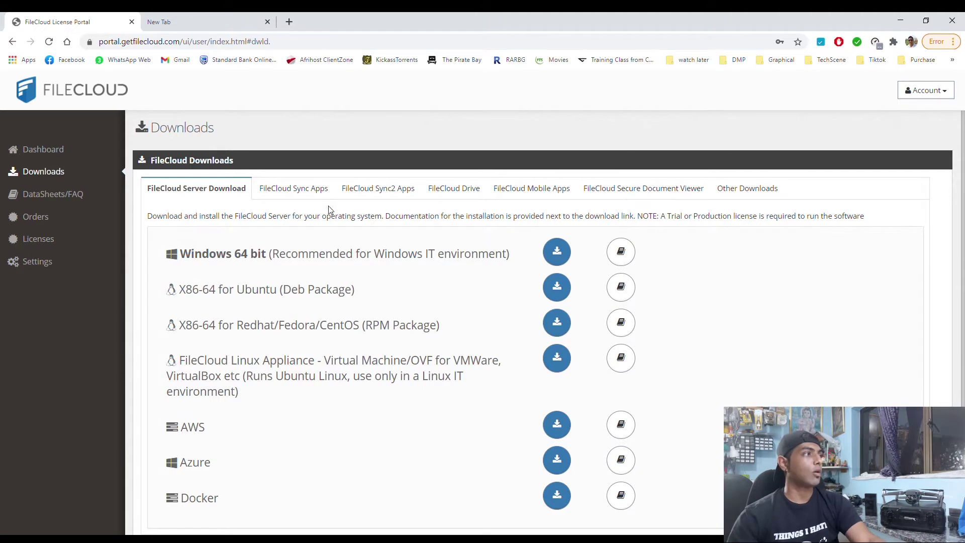
scroll(337, 242, down, 1)
scroll(342, 297, up, 1)
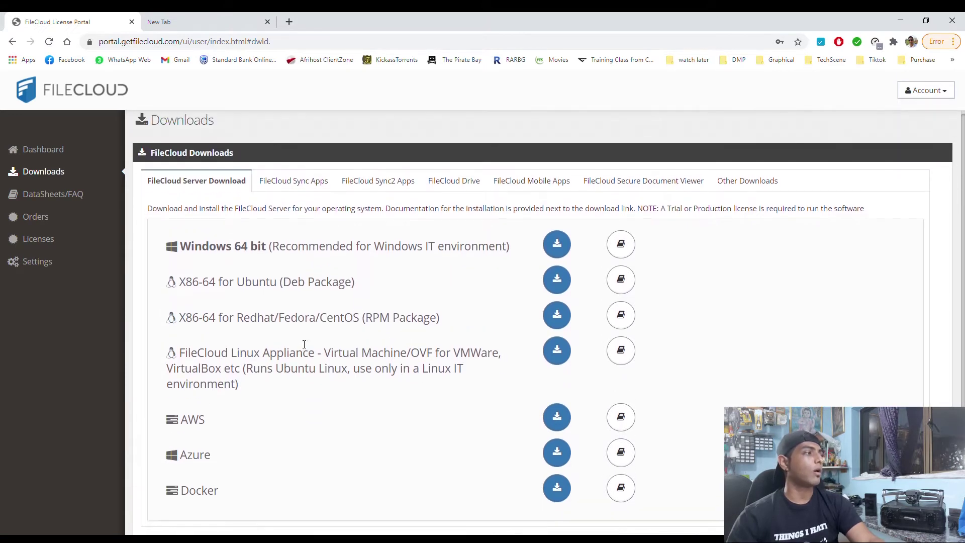
drag(184, 355, 411, 354)
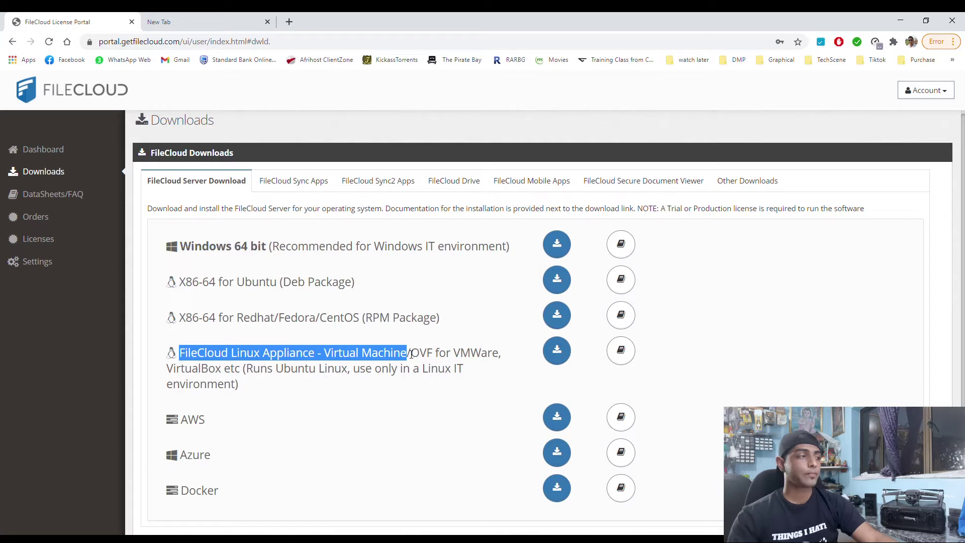
click(425, 392)
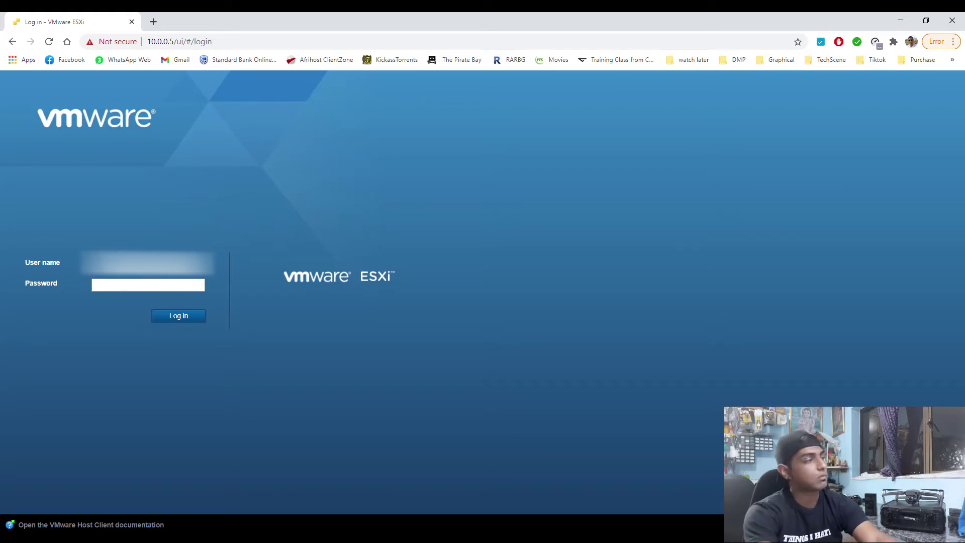
Log in to the ESXi host as root and show the Virtual Machines list
click(148, 285)
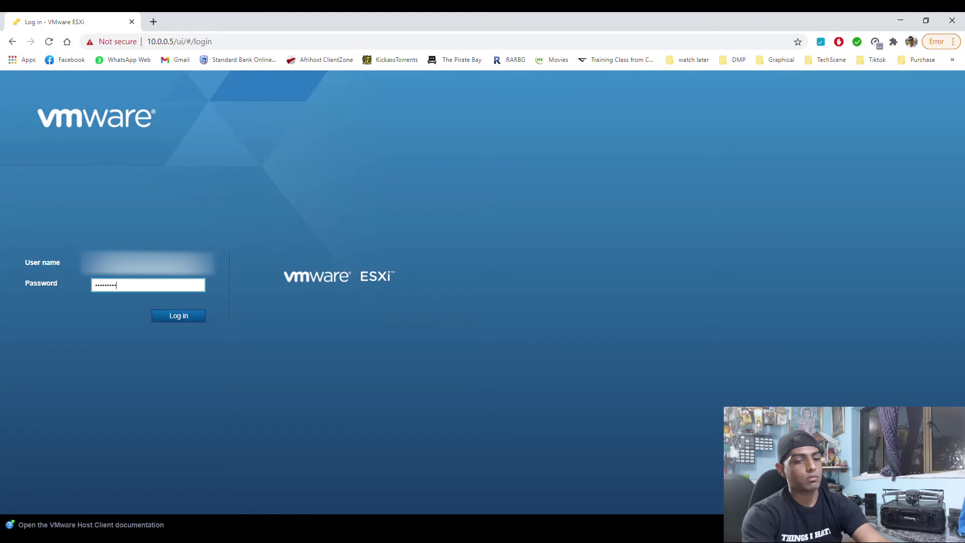
key(Return)
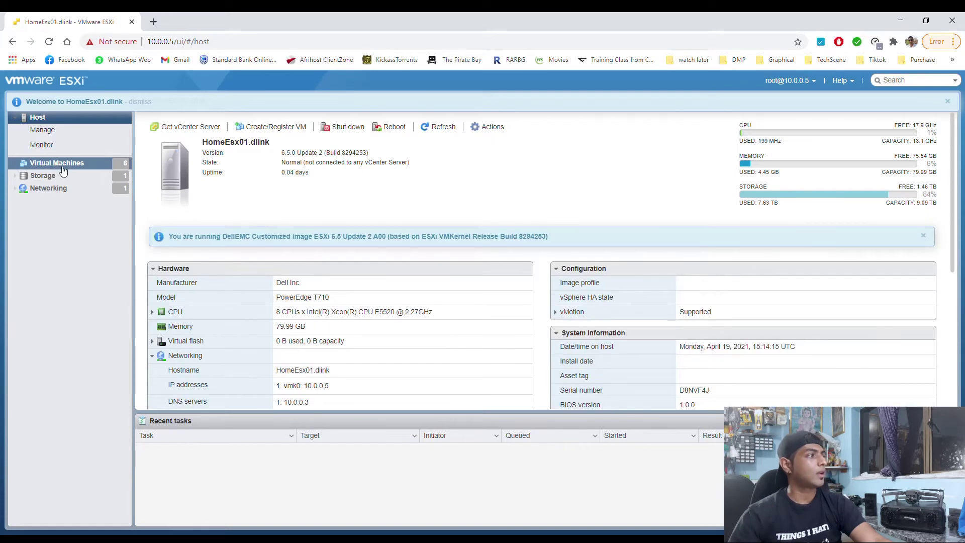
click(60, 164)
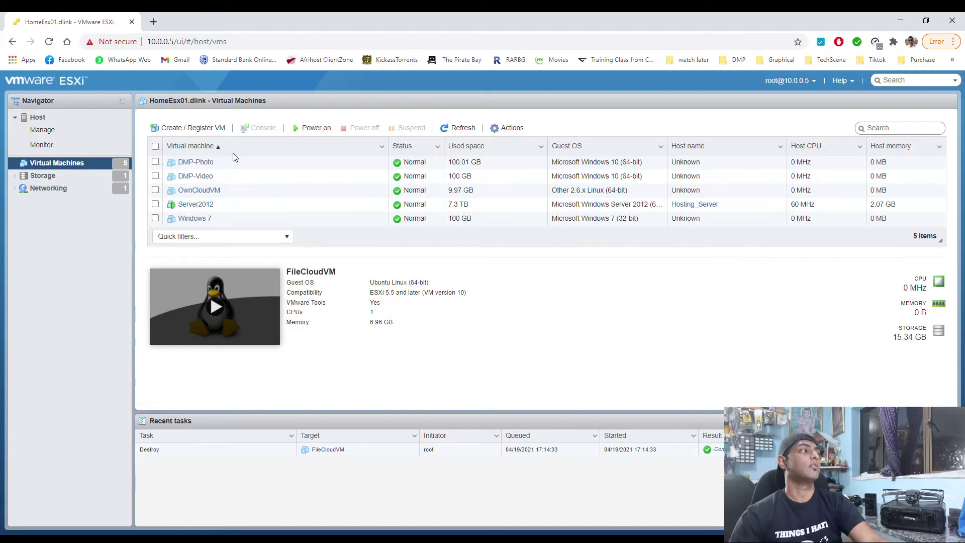
Start a Deploy from OVF/OVA wizard and name the new VM FileCloudVM
click(184, 129)
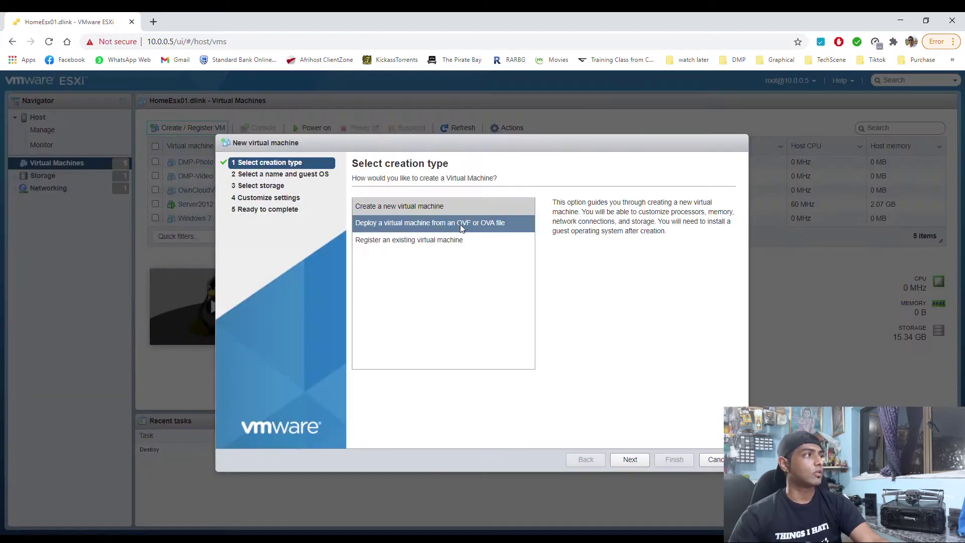
click(399, 222)
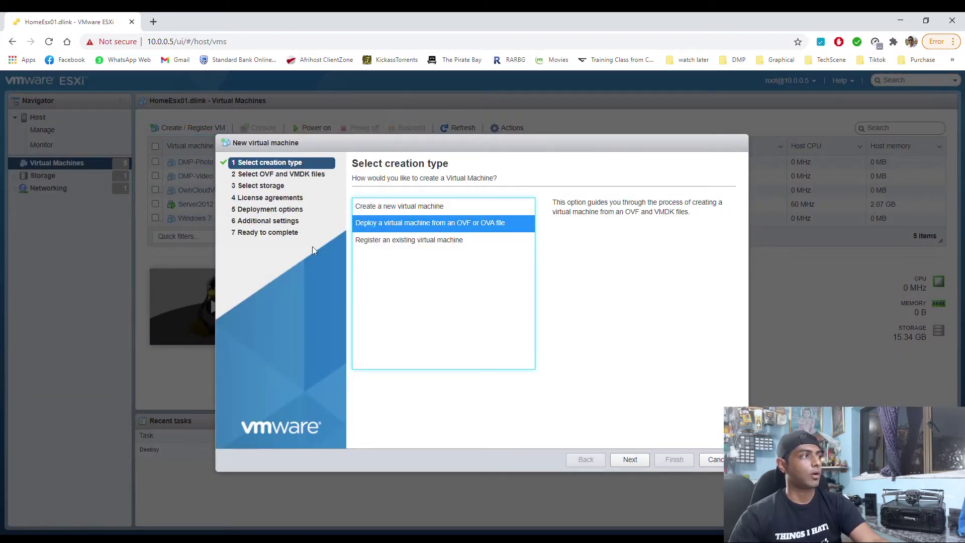
click(630, 459)
click(443, 220)
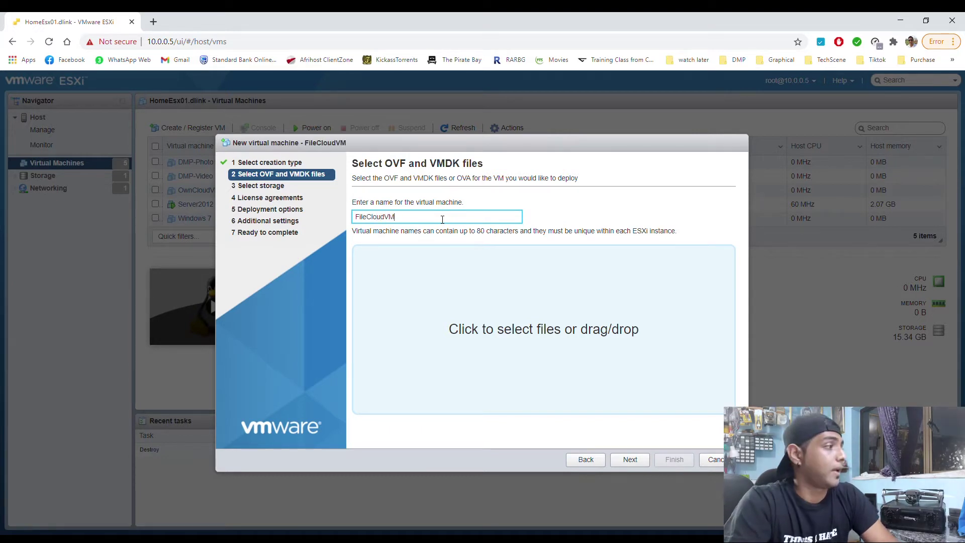
Add FileCloud.ovf and FileCloud-disk1.vmdk, keep DS01 storage, and disable automatic power-on
click(572, 316)
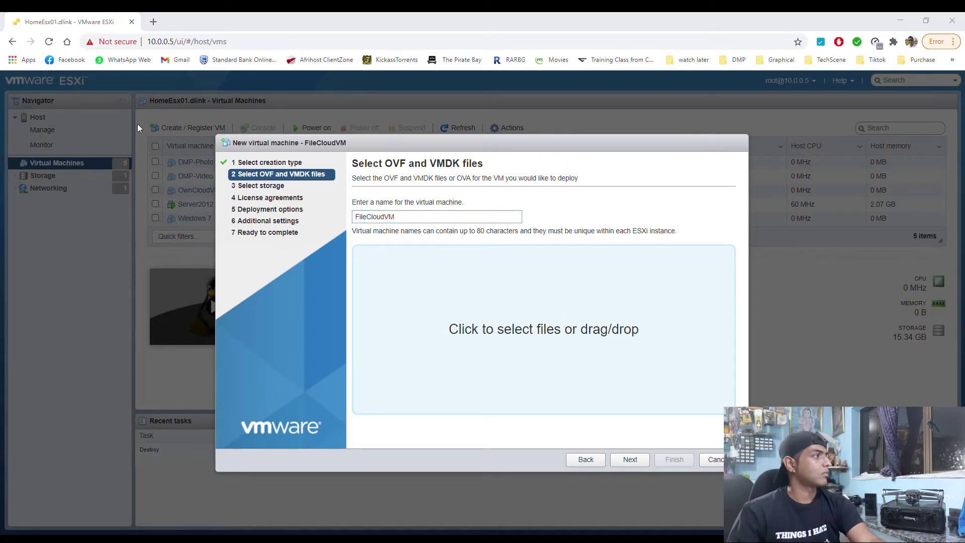
drag(327, 256, 513, 352)
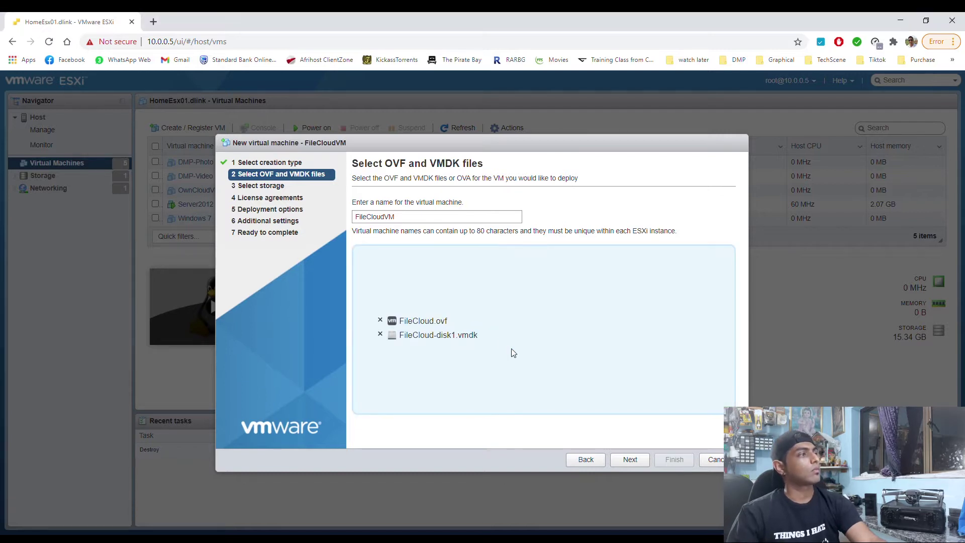
click(640, 461)
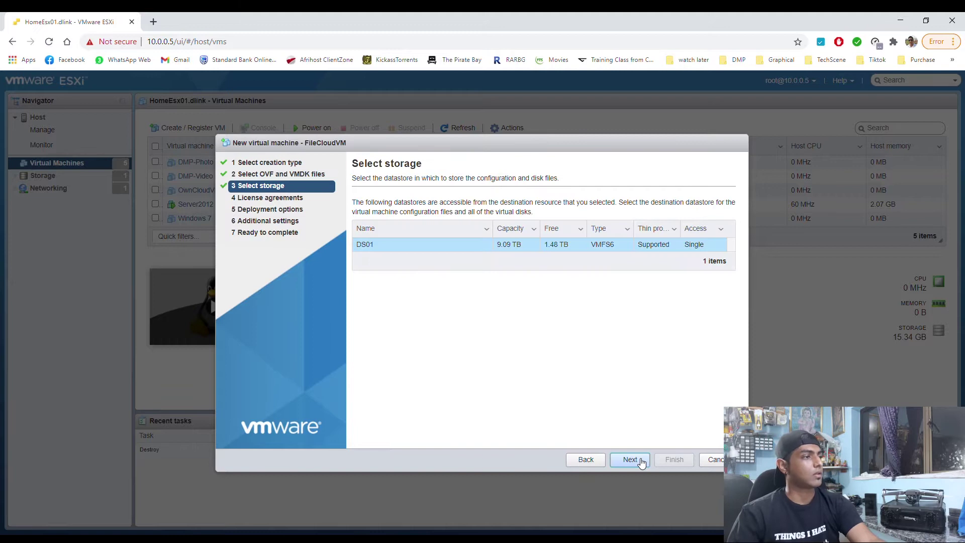
click(641, 461)
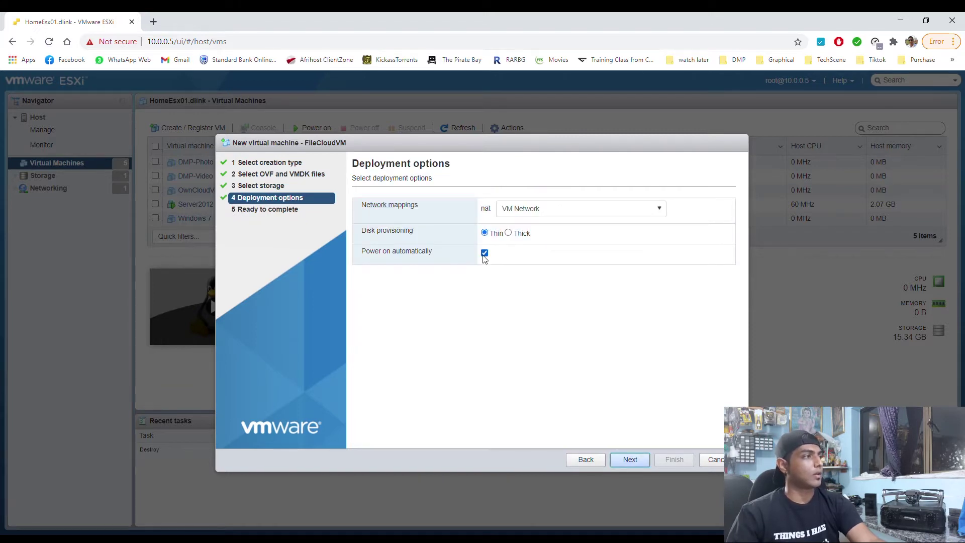
click(484, 254)
click(632, 460)
Finish the FileCloudVM deployment and check its disk upload in Recent tasks
click(674, 460)
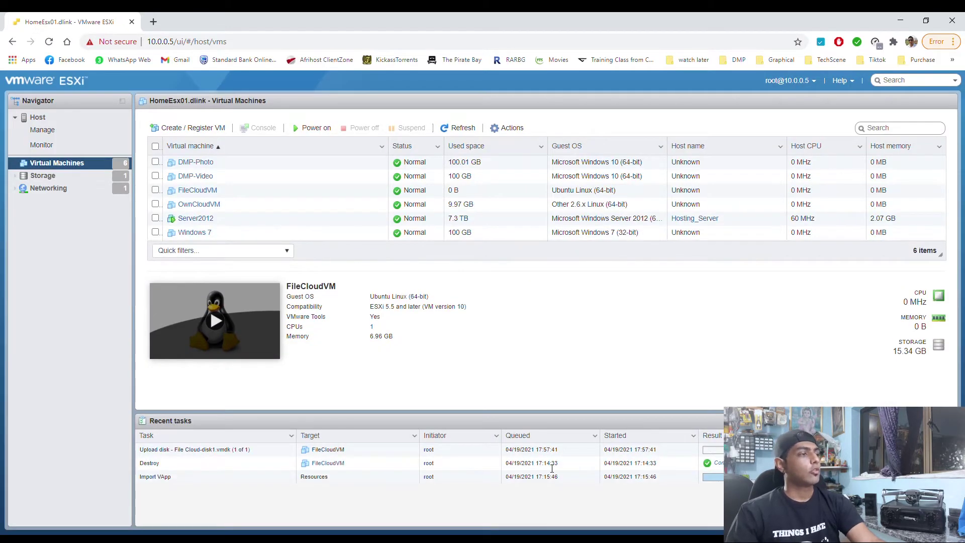
drag(127, 455, 654, 455)
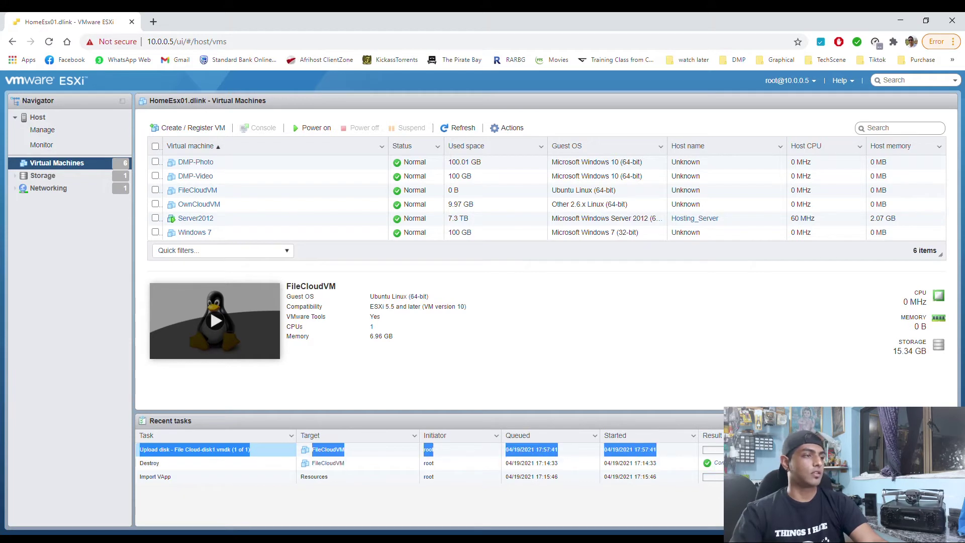
click(725, 389)
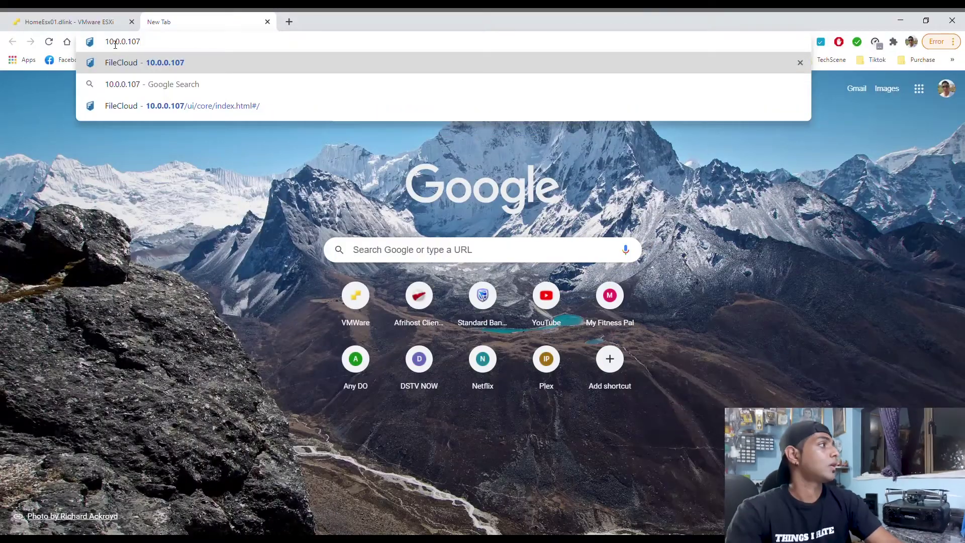
Load the FileCloud server at 10.0.0.107 and fill in the new account's name and password twice
key(Return)
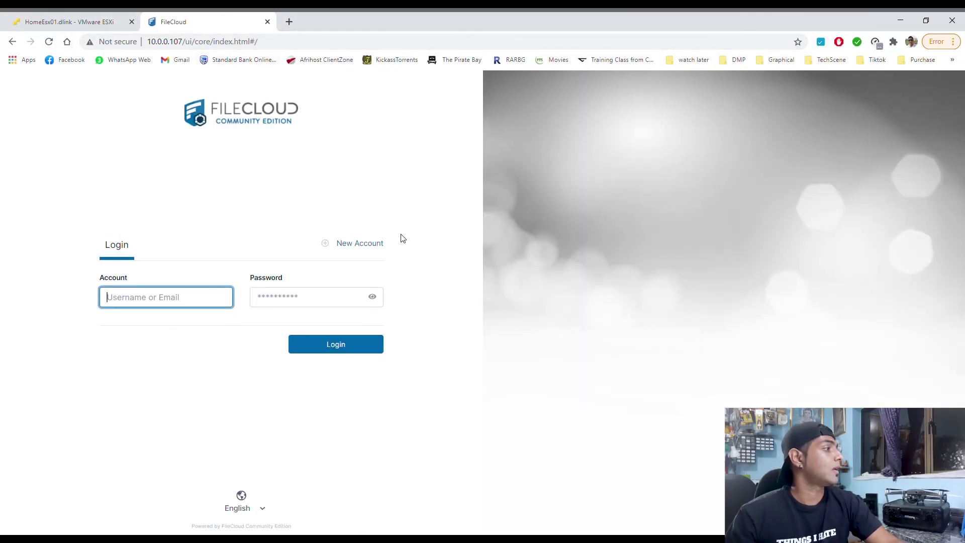
click(358, 244)
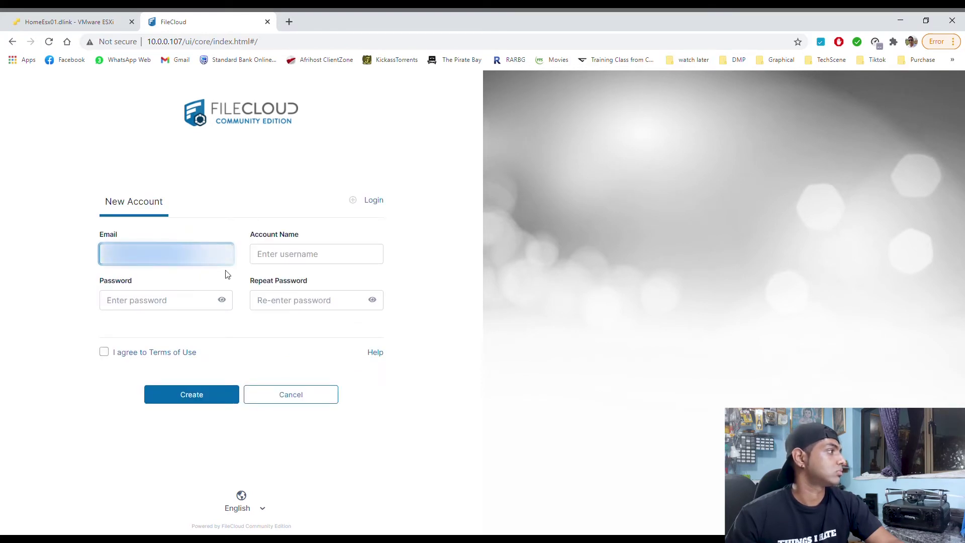
click(290, 257)
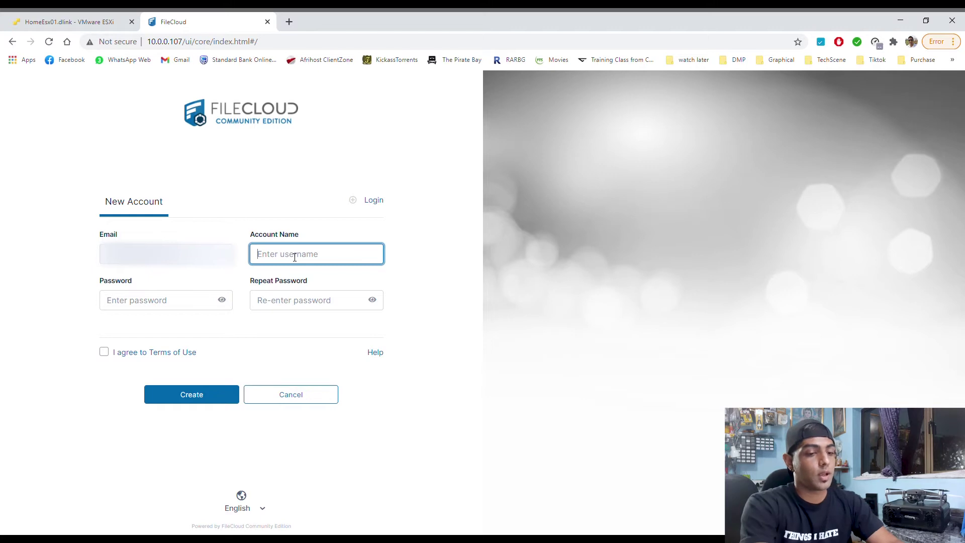
text(preshaan)
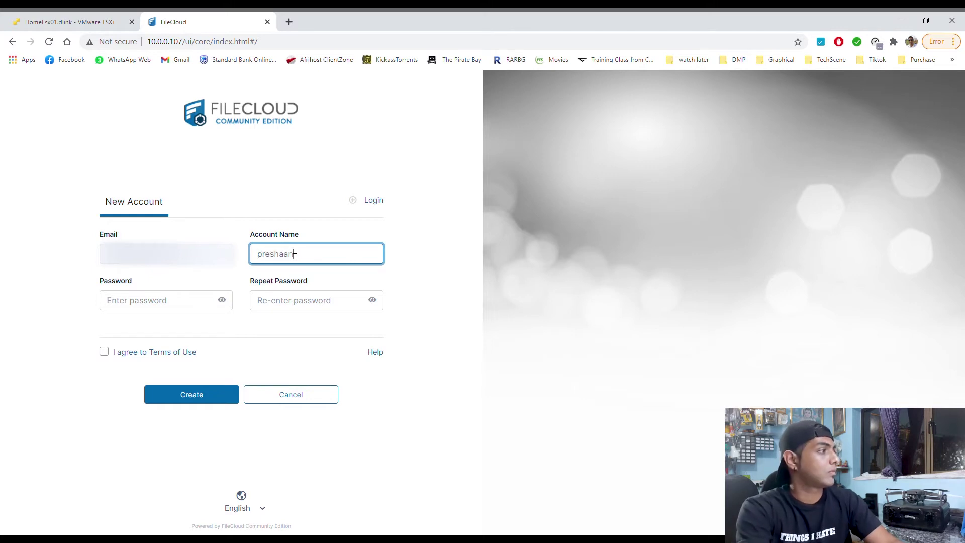
key(Tab)
text(p*****)
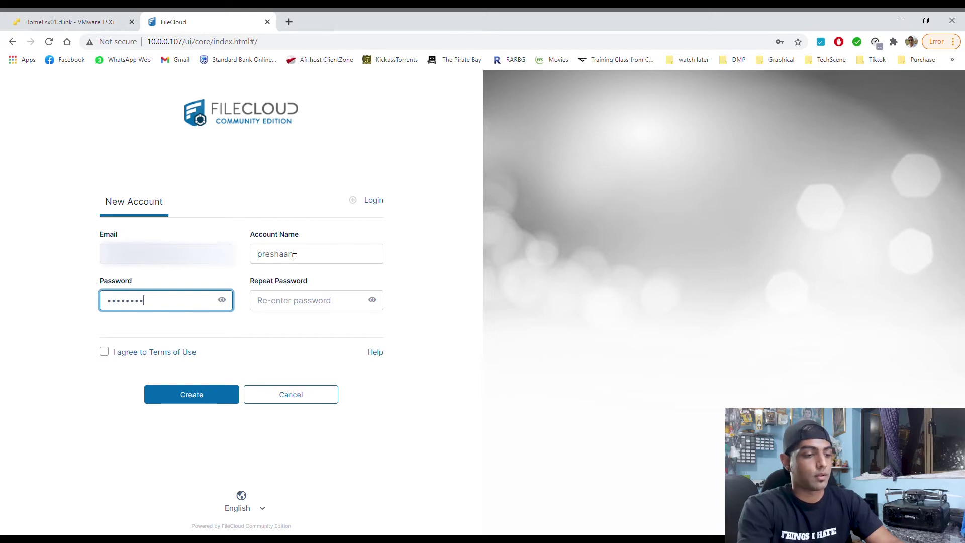
key(Tab)
text(*)
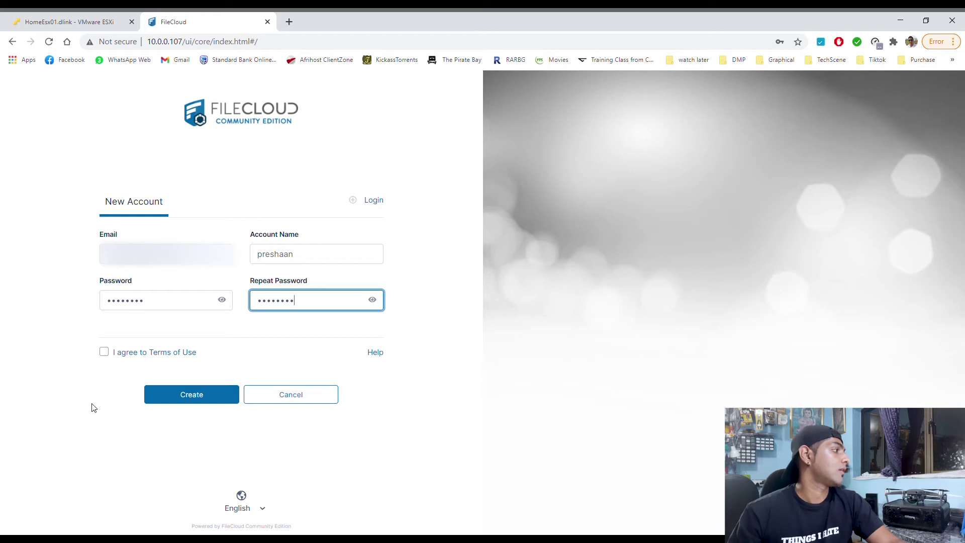
Accept the Terms of Use, create the account, and return to the login form
click(105, 353)
click(200, 398)
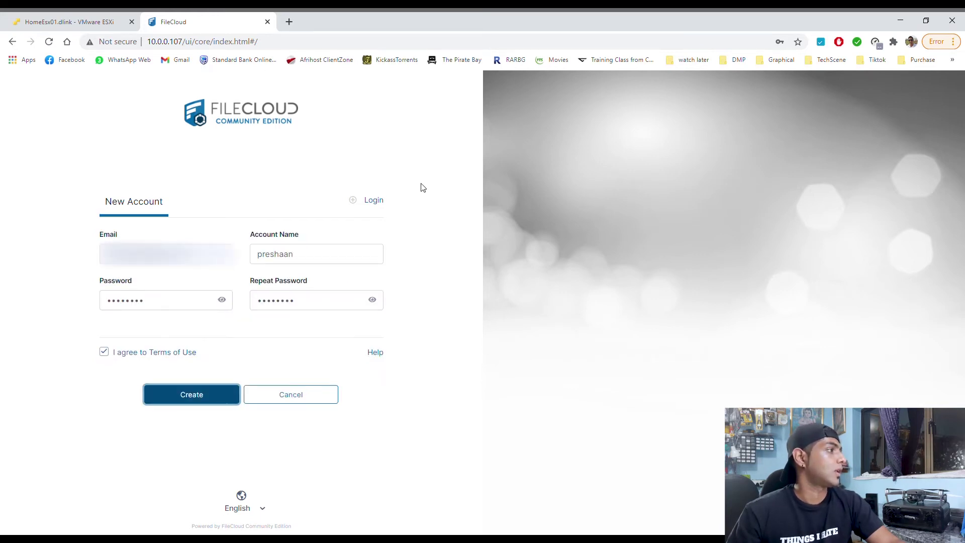
click(376, 202)
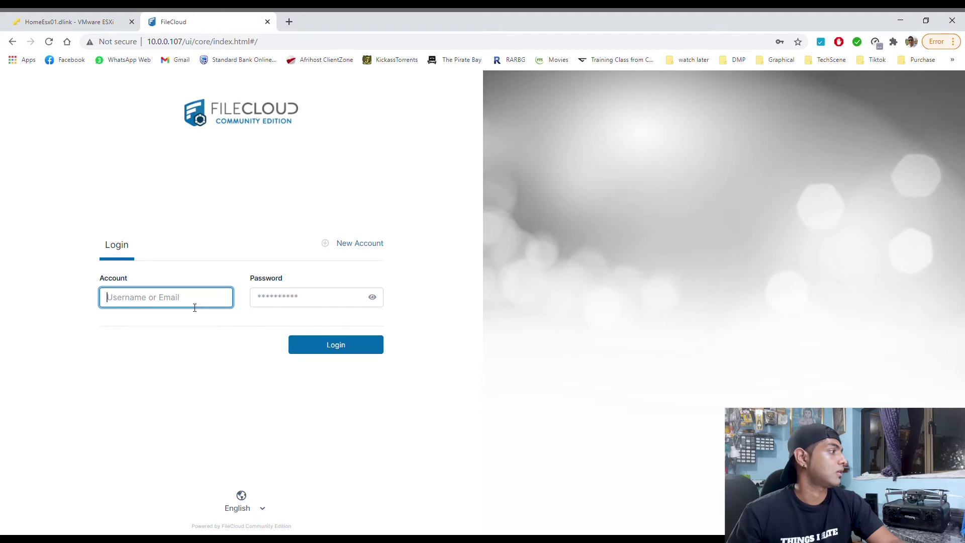
Log in to FileCloud with the new account's name and password
text(pd)
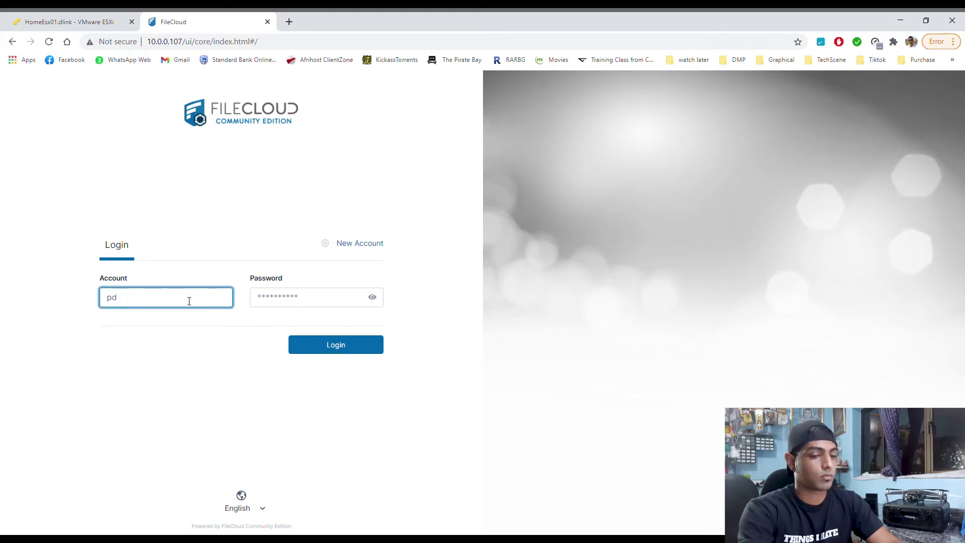
key(BackSpace)
key(BackSpace)
text(preshaan)
key(Tab)
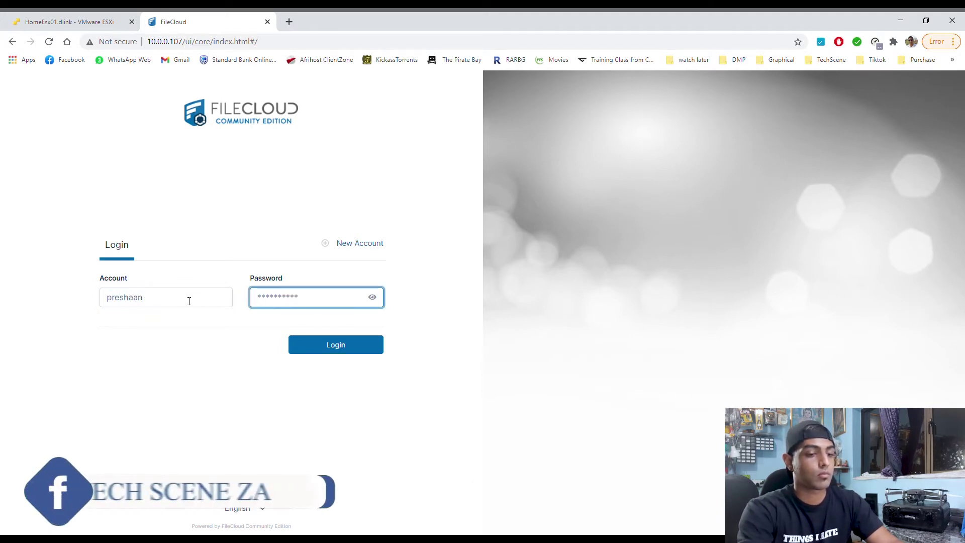
text(**********)
key(Return)
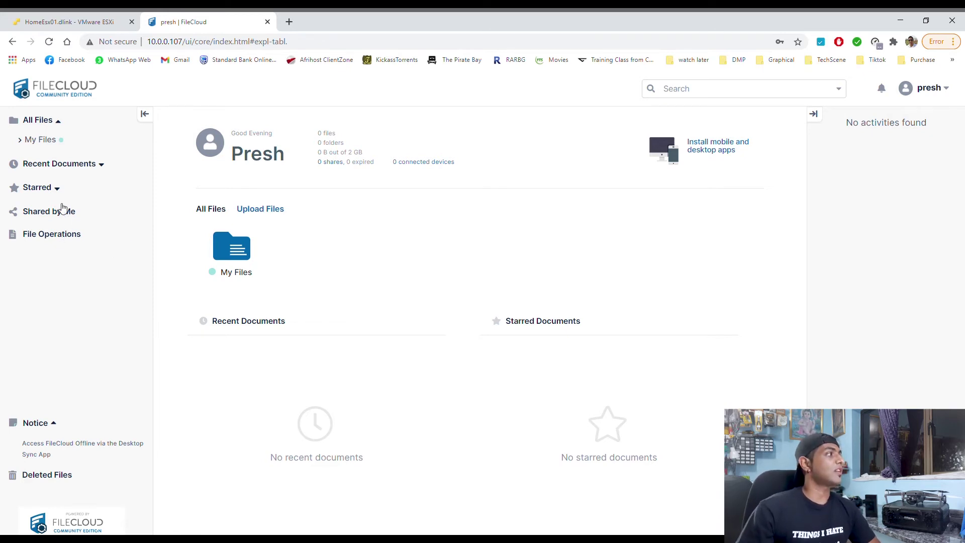
Upload LoadsheddingSchedule.pdf into My Files through the File Operations panel
click(70, 167)
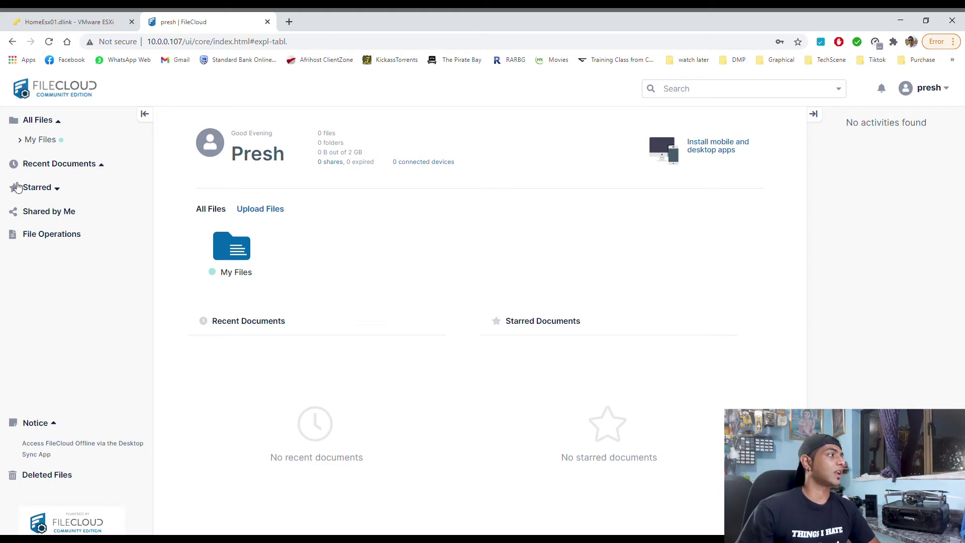
click(31, 140)
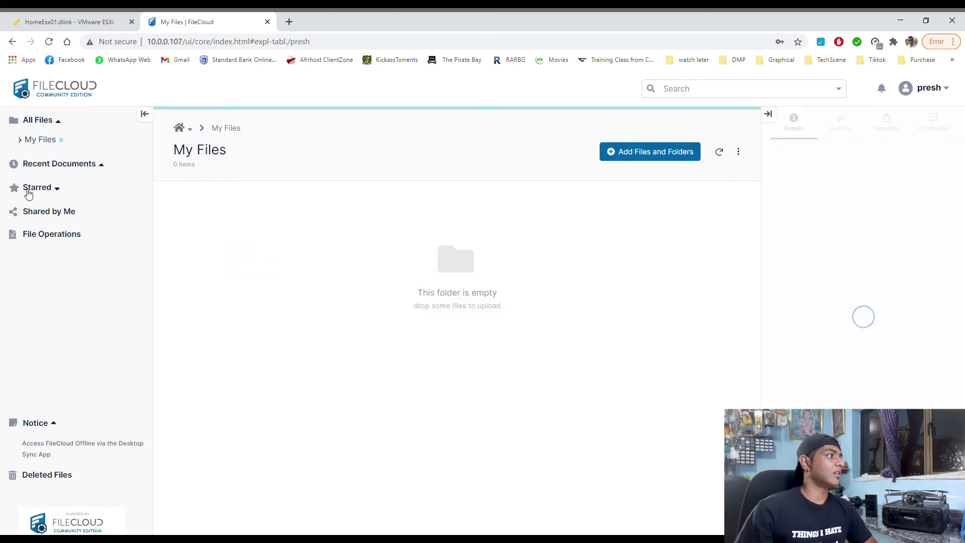
click(72, 240)
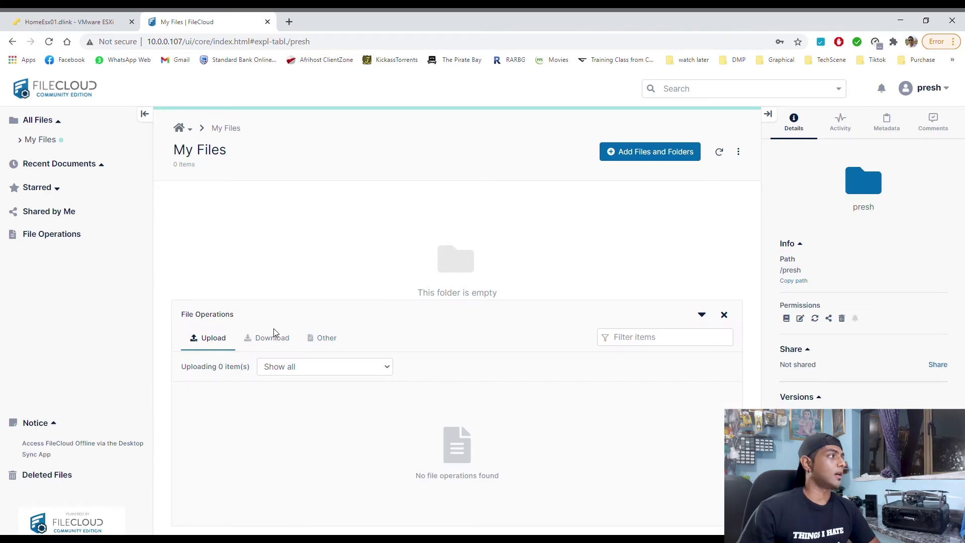
click(46, 215)
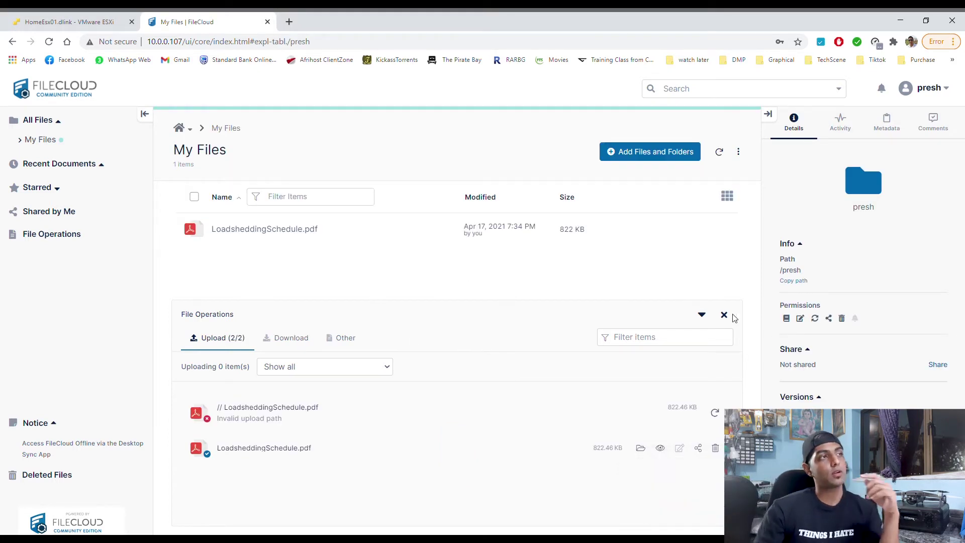
click(724, 315)
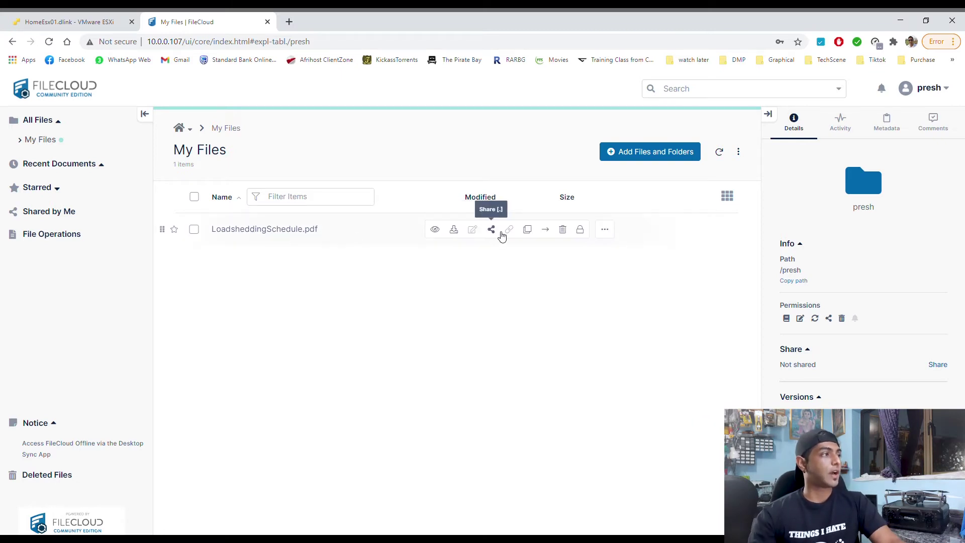
Create a public share link for LoadsheddingSchedule.pdf with maximum downloads restricted to 1
click(498, 229)
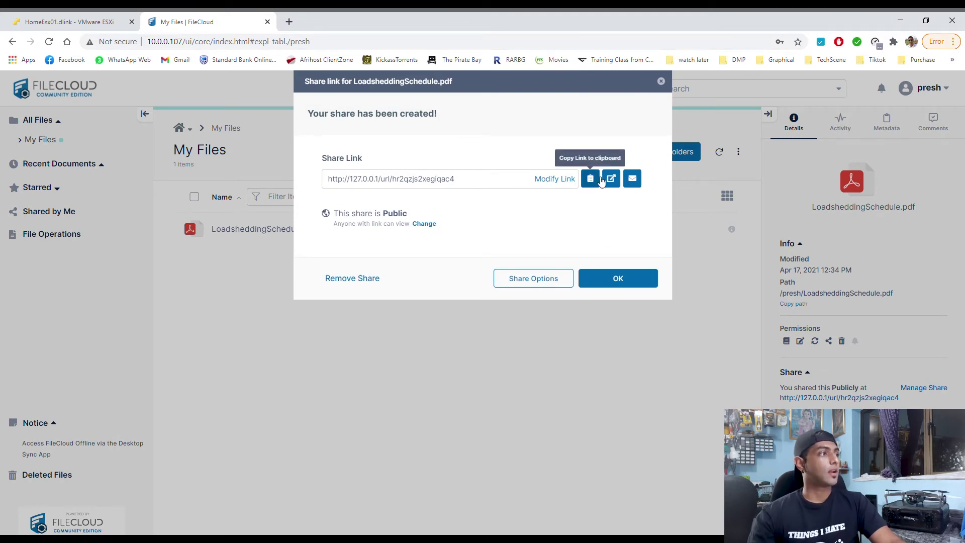
click(548, 283)
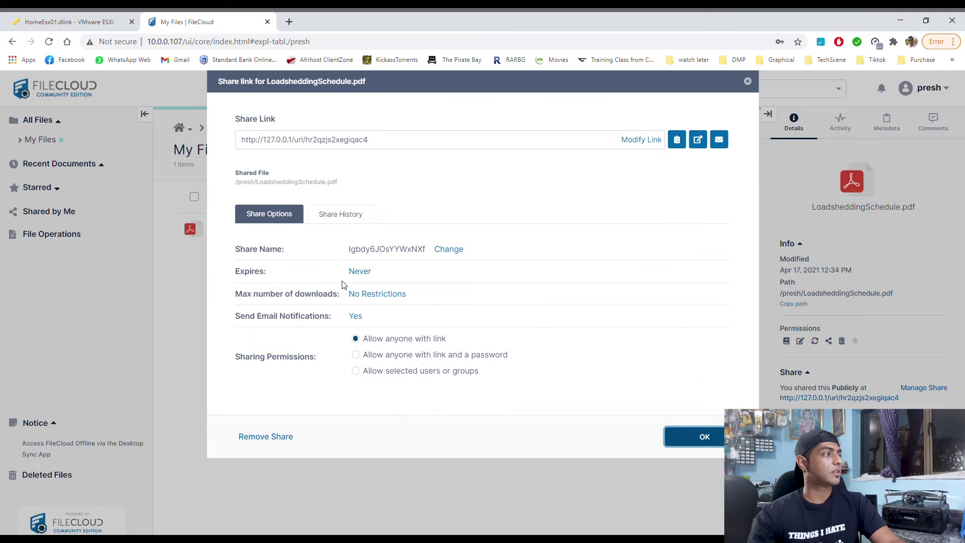
click(381, 295)
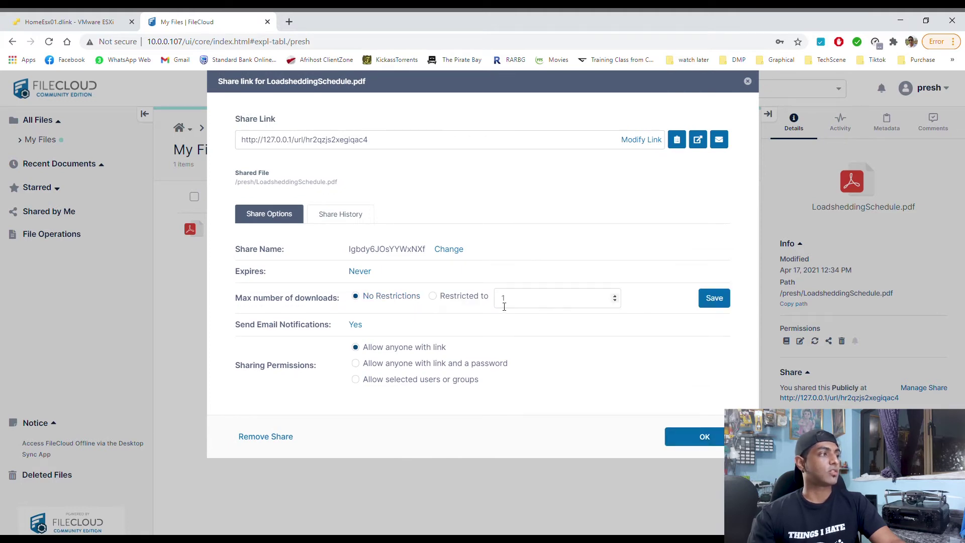
click(475, 300)
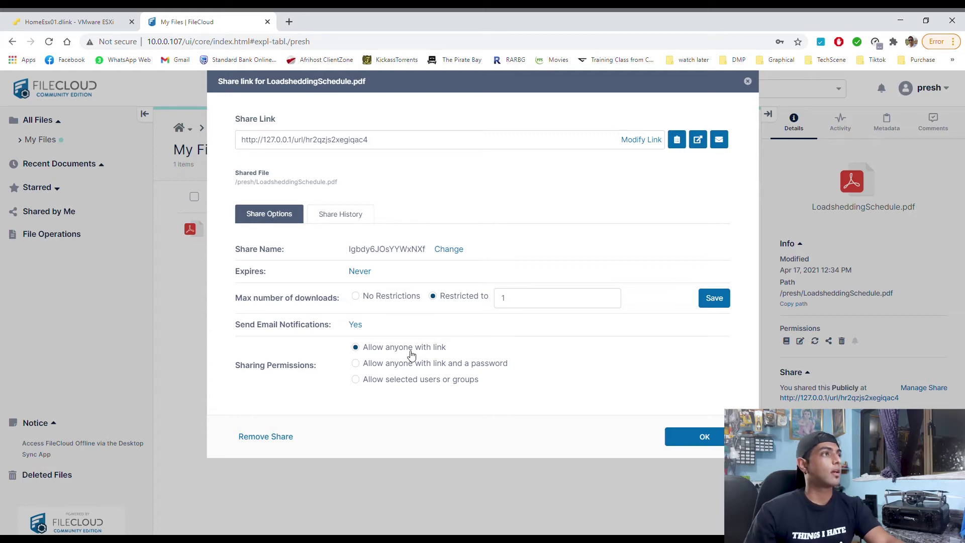
click(748, 81)
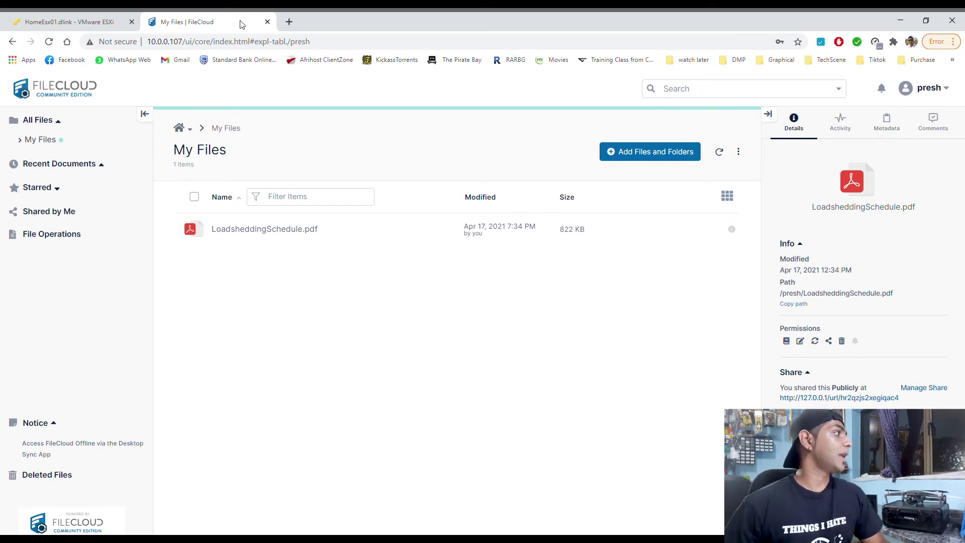
Return to the FileCloud dashboard to see LoadsheddingSchedule.pdf's upload and public share listed
click(98, 86)
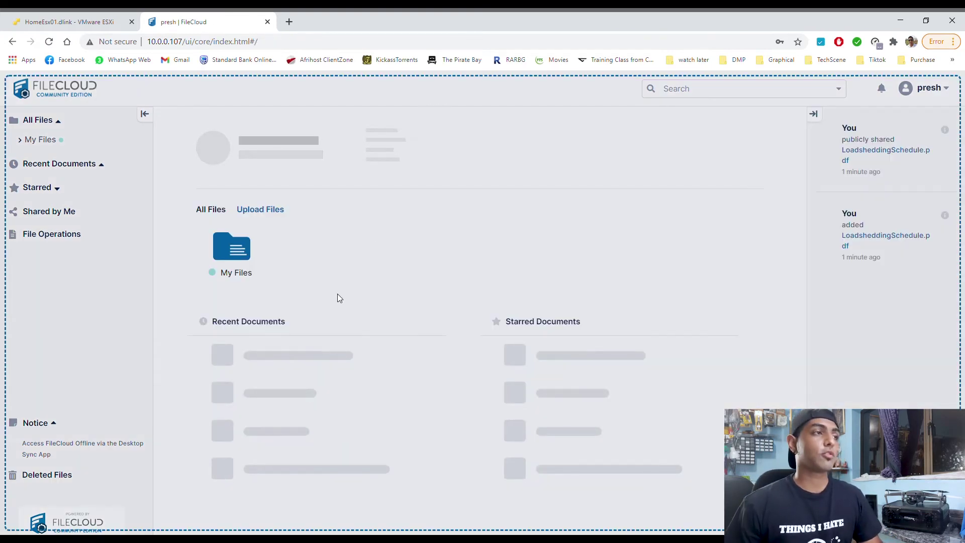